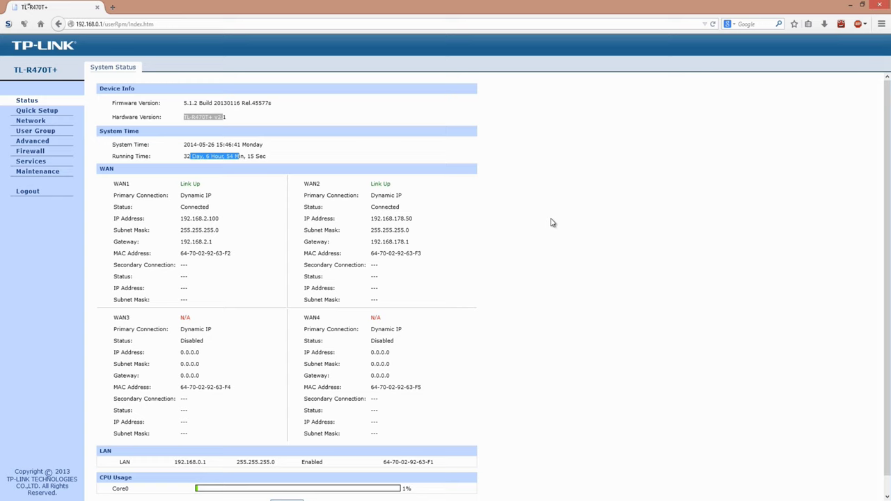
# Examine the link status, connection type, IP addresses and gateways of WAN1 and WAN2 in the system status.
pyautogui.click(550, 222)
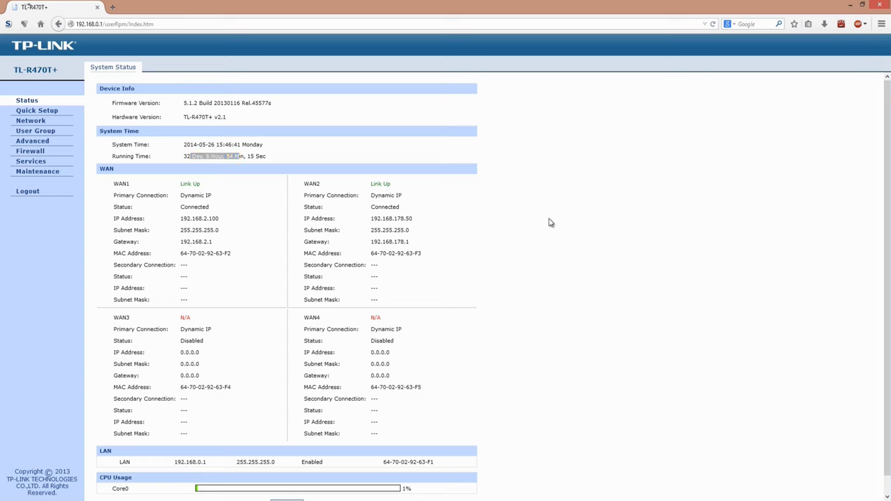
pyautogui.click(103, 172)
pyautogui.moveTo(181, 183); pyautogui.dragTo(203, 185)
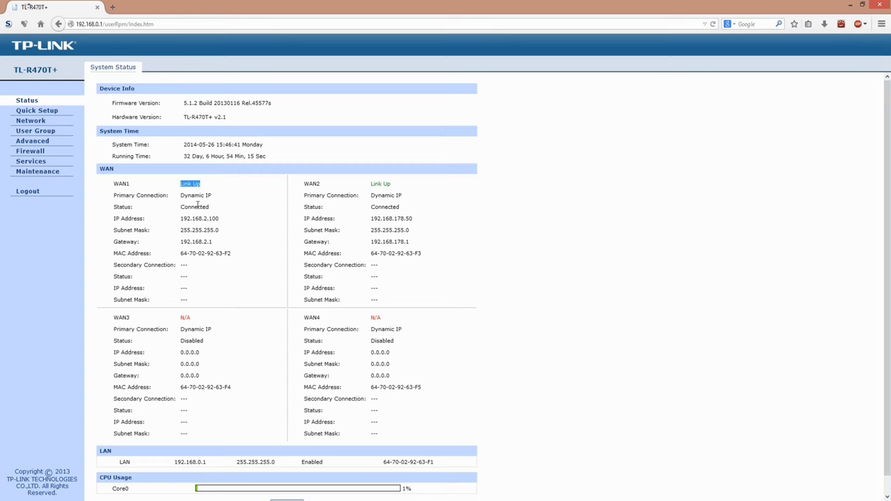
pyautogui.moveTo(180, 195); pyautogui.dragTo(203, 196)
pyautogui.moveTo(183, 220); pyautogui.dragTo(218, 219)
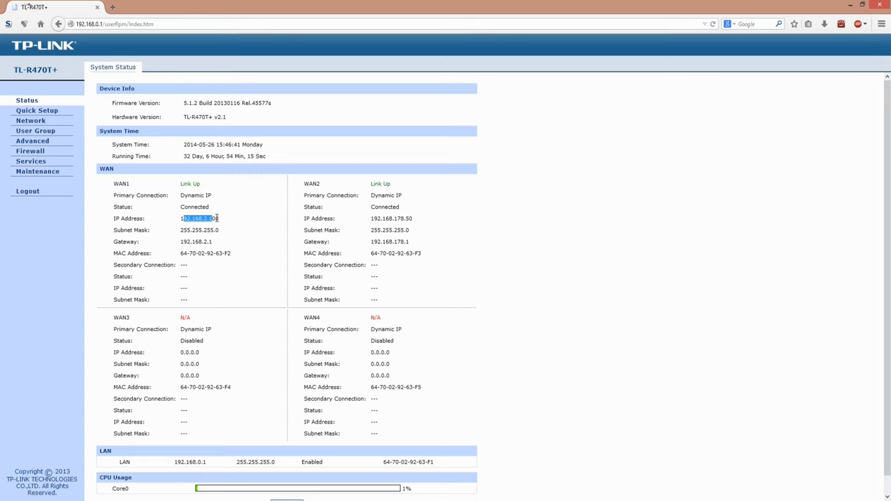
pyautogui.moveTo(370, 219); pyautogui.dragTo(421, 221)
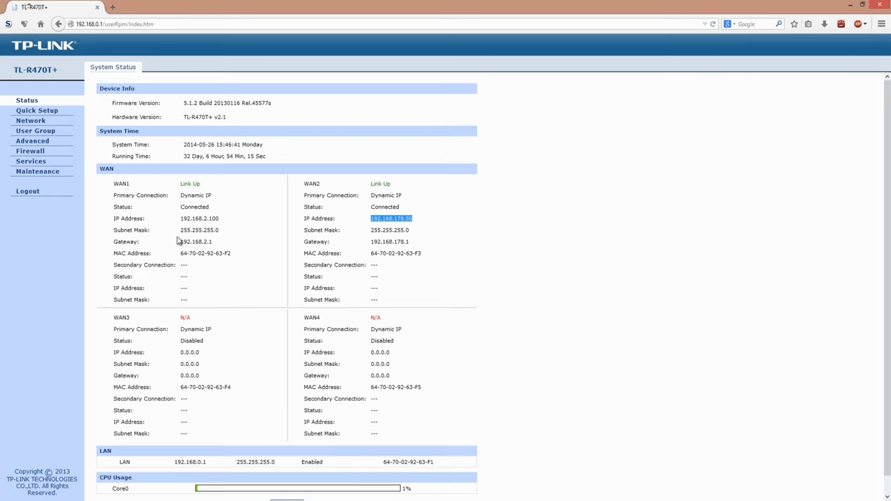
pyautogui.moveTo(181, 240); pyautogui.dragTo(225, 244)
pyautogui.moveTo(371, 241); pyautogui.dragTo(411, 242)
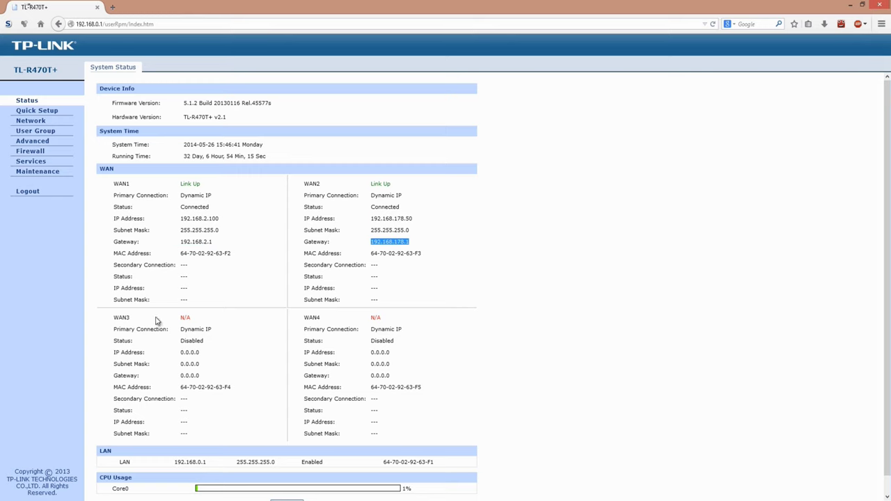
# Review the WAN3 and WAN4 status, the LAN details and the Core0 CPU usage in the system status.
pyautogui.moveTo(177, 322); pyautogui.dragTo(643, 426)
pyautogui.click(458, 418)
pyautogui.scroll(-1, 446, 402)
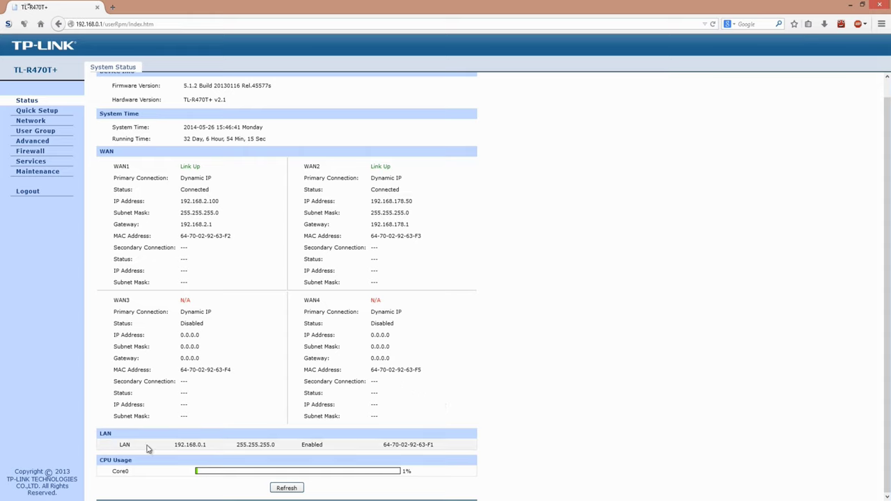
pyautogui.moveTo(173, 445); pyautogui.dragTo(752, 441)
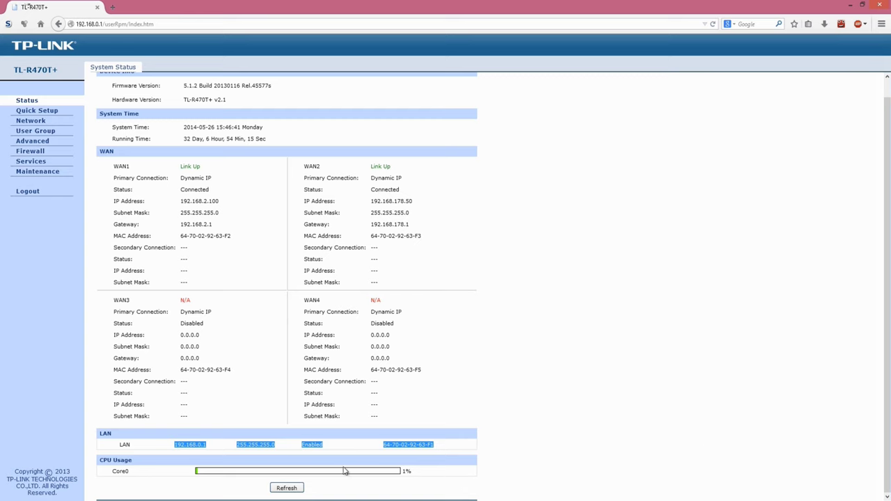
pyautogui.click(134, 473)
pyautogui.doubleClick(134, 473)
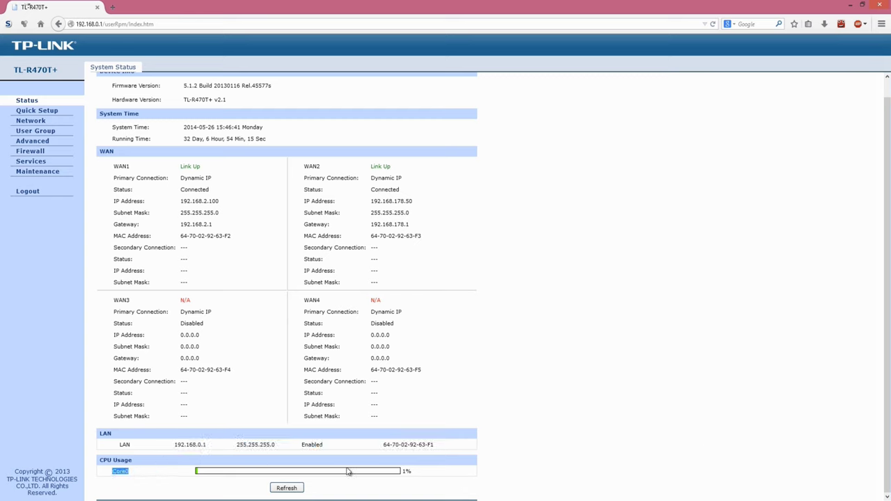
pyautogui.click(638, 425)
pyautogui.scroll(1, 636, 423)
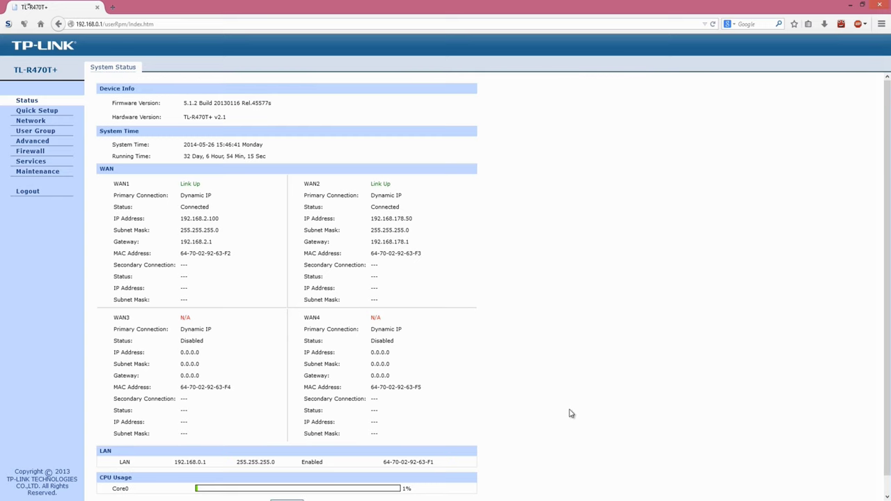
# Start Quick Setup with two WAN ports and configure WAN1 with the Dynamic IP connection type.
pyautogui.click(27, 112)
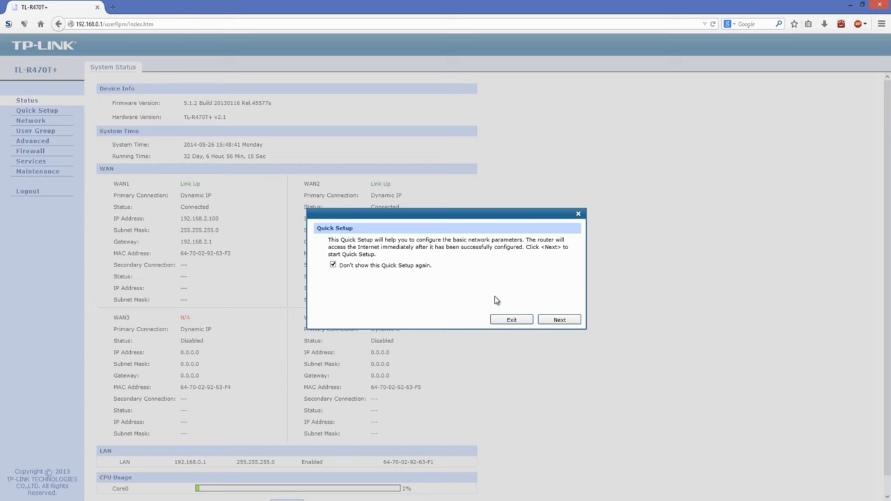
pyautogui.click(567, 321)
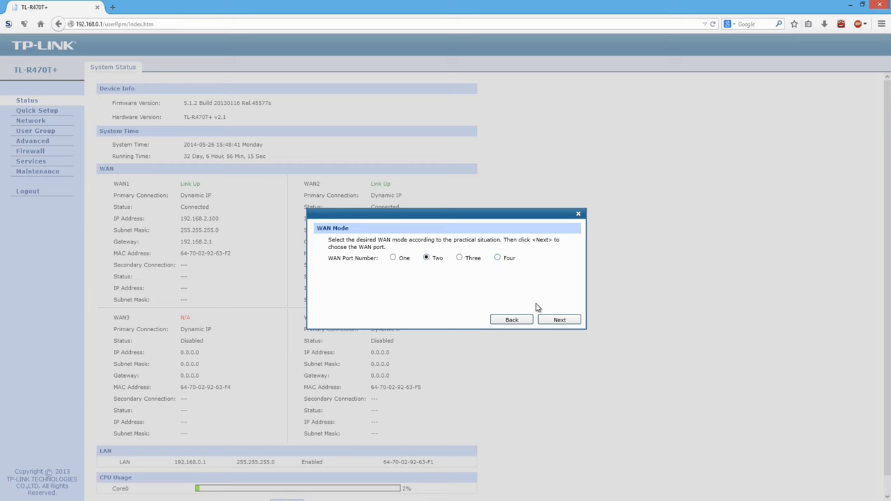
pyautogui.click(572, 322)
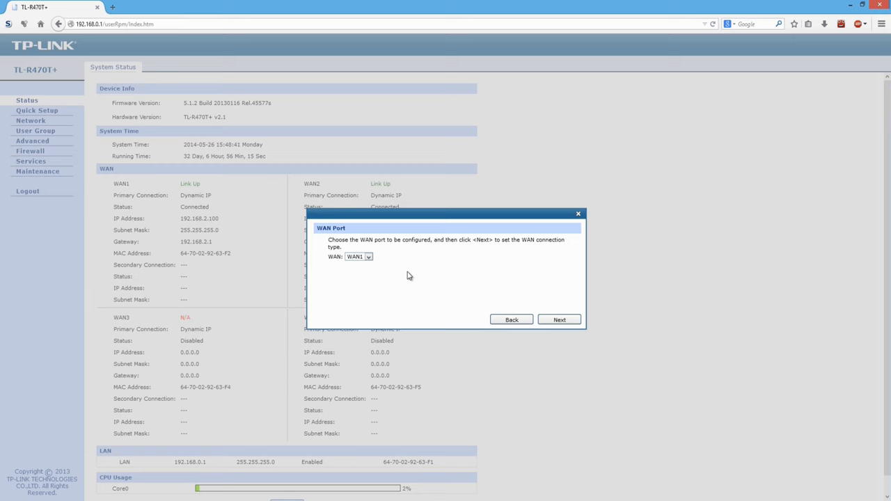
pyautogui.click(366, 258)
pyautogui.click(364, 268)
pyautogui.click(560, 321)
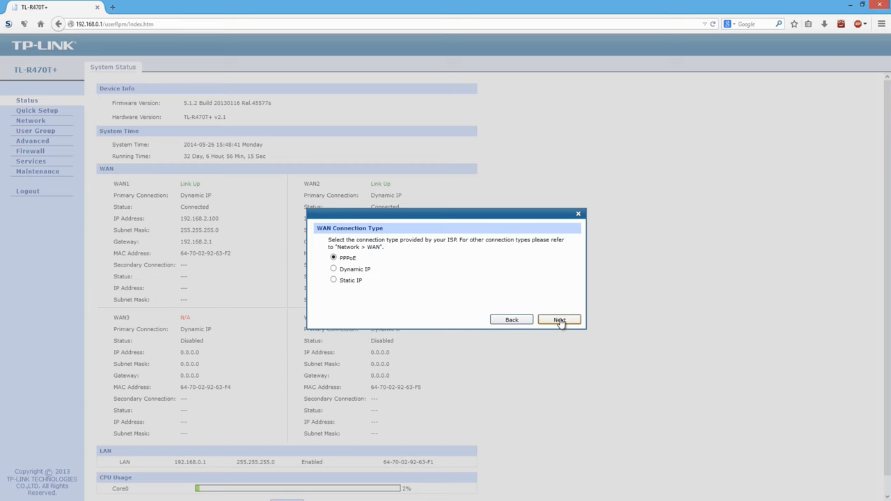
pyautogui.click(367, 270)
pyautogui.click(569, 325)
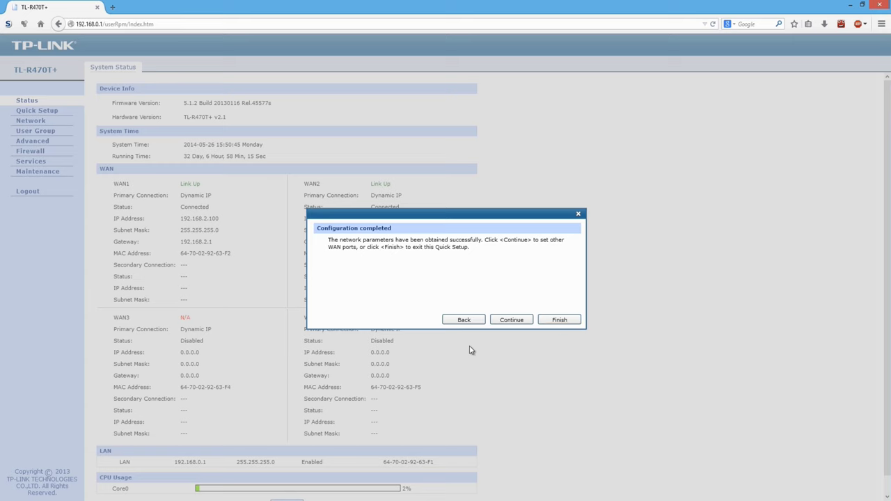
# Continue Quick Setup for WAN2 with the Dynamic IP connection type and finish the setup.
pyautogui.click(511, 320)
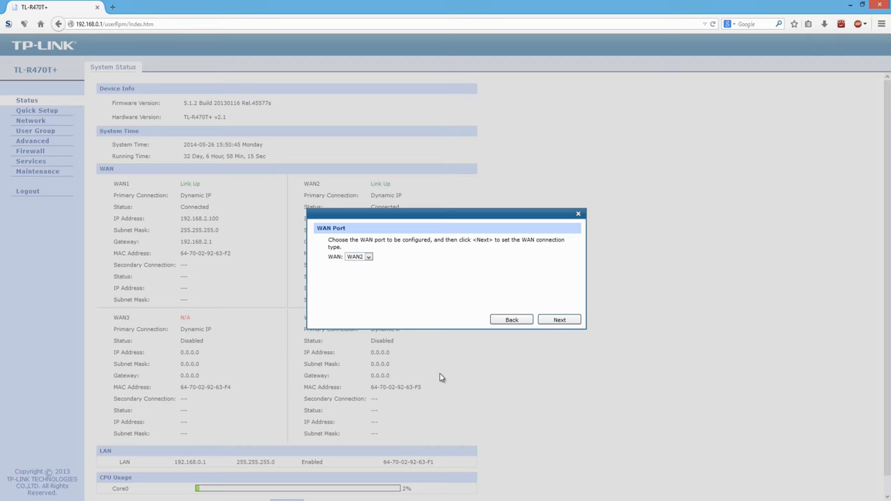
pyautogui.click(557, 322)
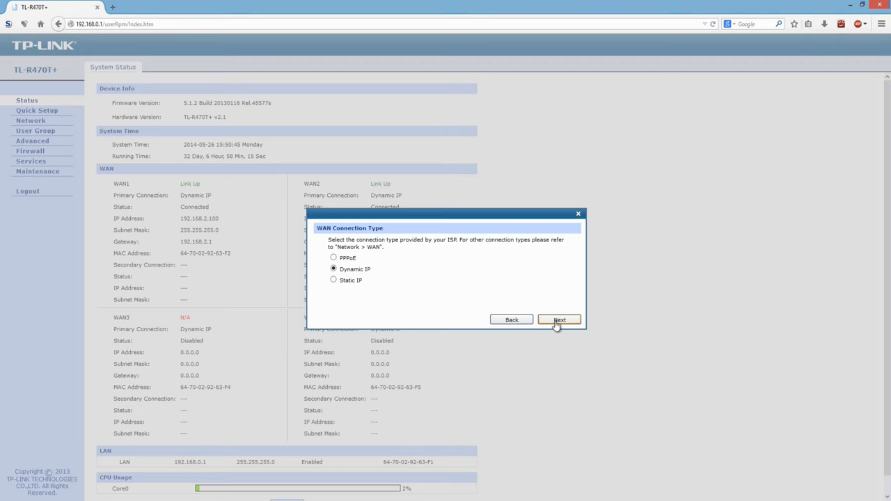
pyautogui.click(557, 321)
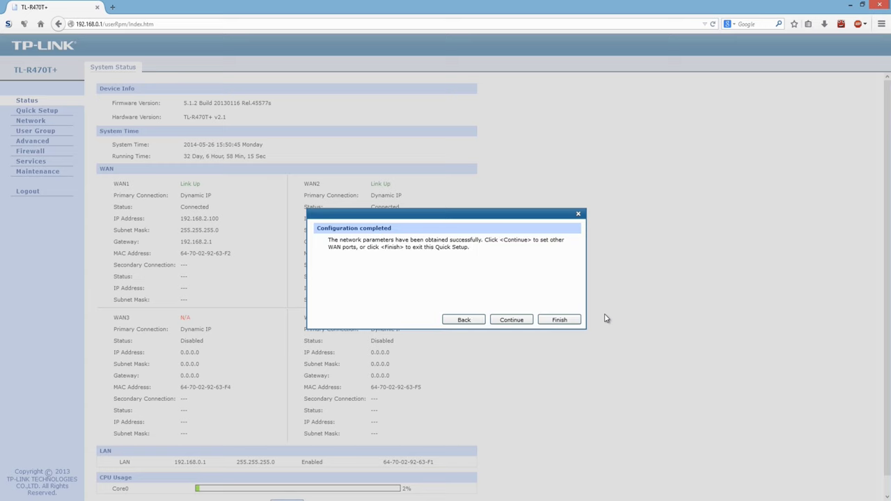
pyautogui.click(566, 321)
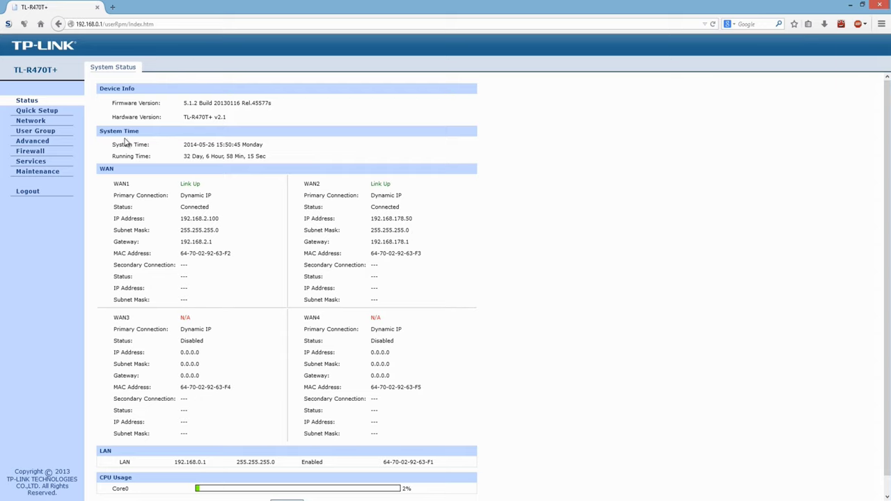
# Open the WAN1 network settings and examine its upstream and downstream bandwidth values.
pyautogui.click(36, 121)
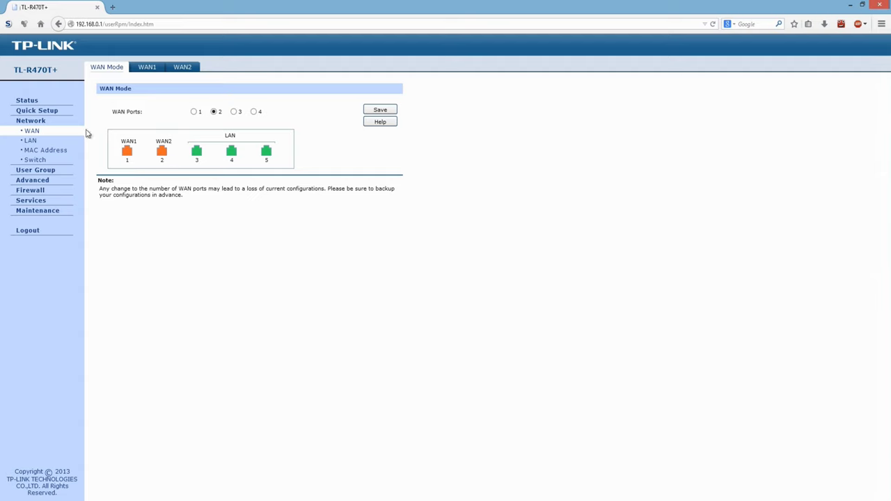
pyautogui.click(142, 69)
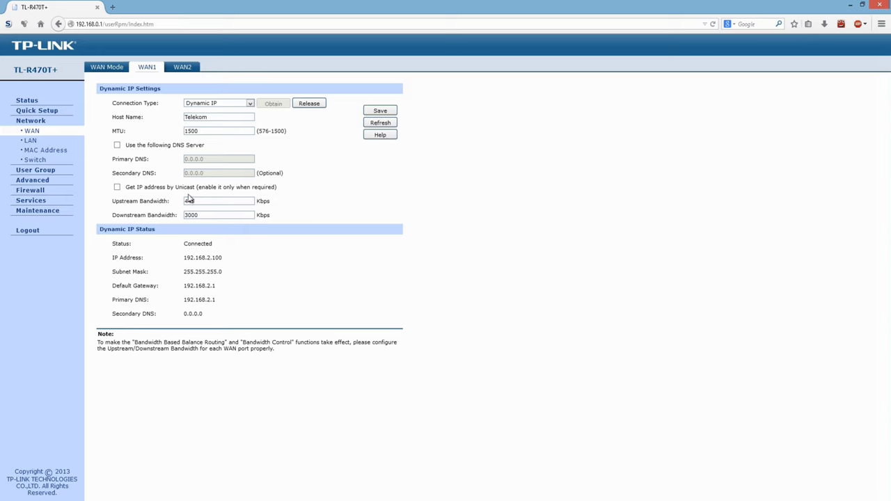
pyautogui.moveTo(200, 201); pyautogui.dragTo(163, 200)
pyautogui.moveTo(207, 214); pyautogui.dragTo(169, 218)
pyautogui.click(190, 199)
pyautogui.doubleClick(192, 201)
pyautogui.doubleClick(189, 213)
# Check the host names in the WAN2 and WAN1 settings and the router's LAN IP address.
pyautogui.click(183, 68)
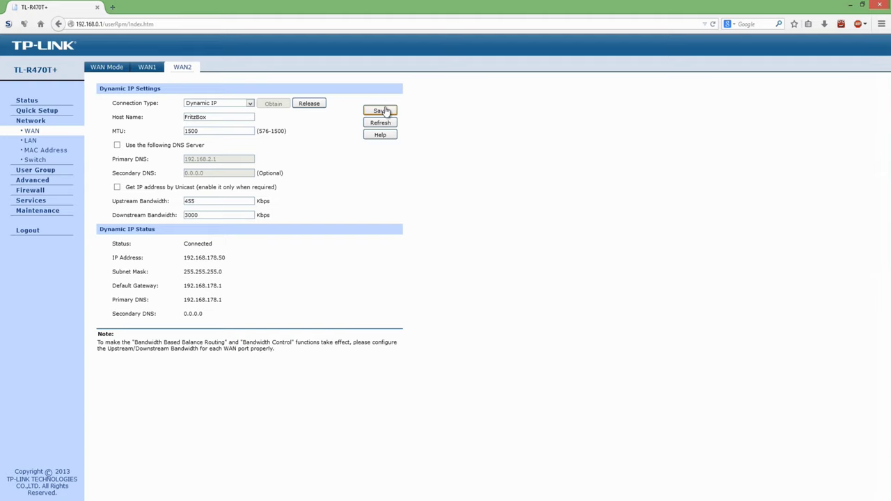
pyautogui.moveTo(219, 117); pyautogui.dragTo(159, 117)
pyautogui.click(147, 68)
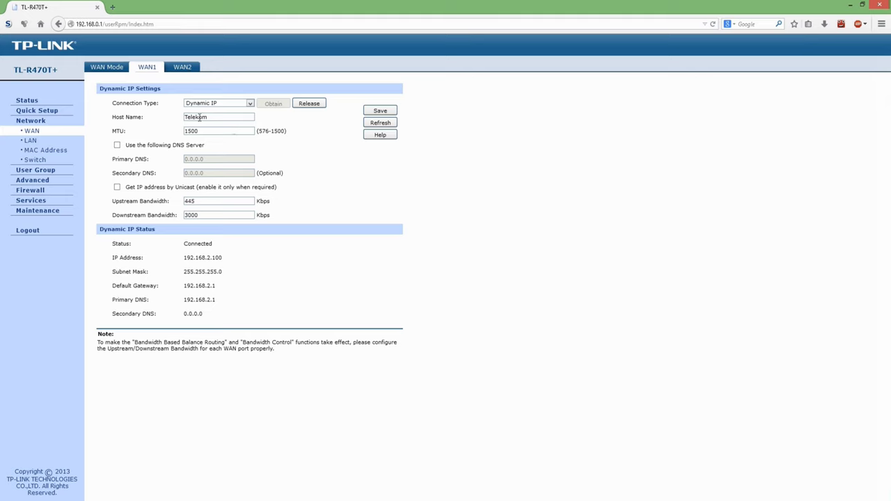
pyautogui.doubleClick(183, 117)
pyautogui.click(43, 144)
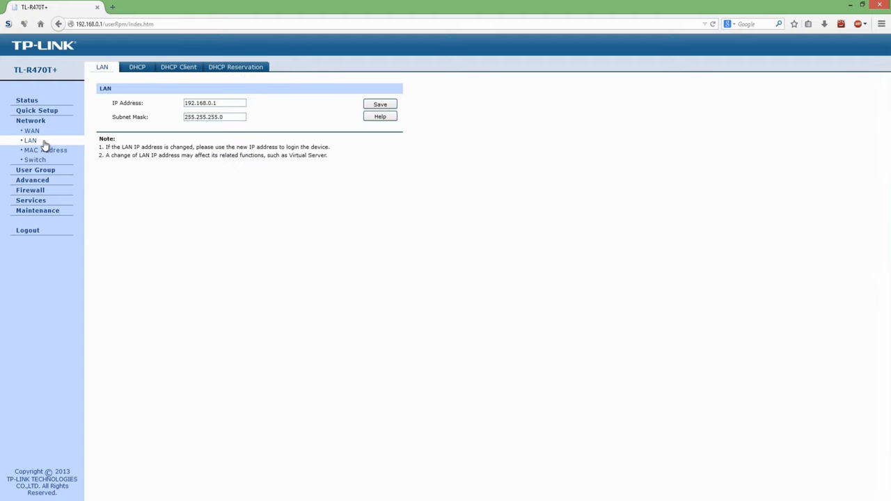
pyautogui.moveTo(187, 103); pyautogui.dragTo(232, 103)
# Switch to a new browser tab with the Telekom DSL SpeedTest and run it for the DSL 6.000 connection.
pyautogui.click(114, 7)
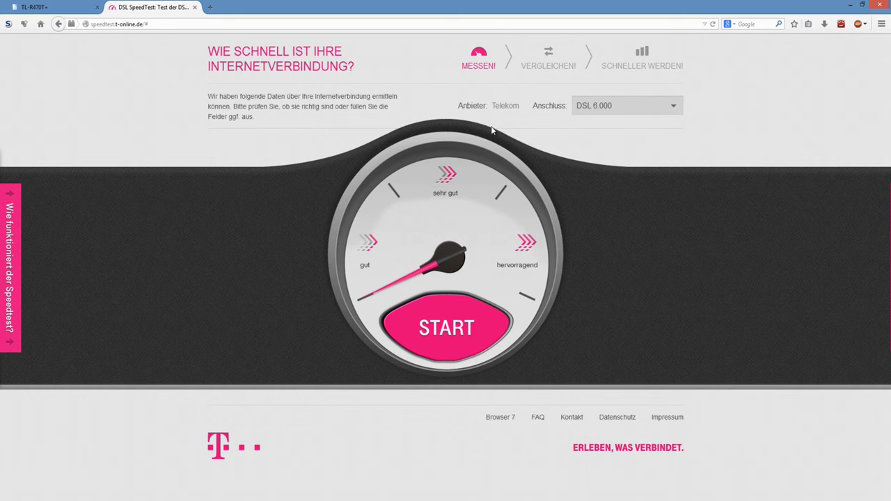
pyautogui.click(651, 111)
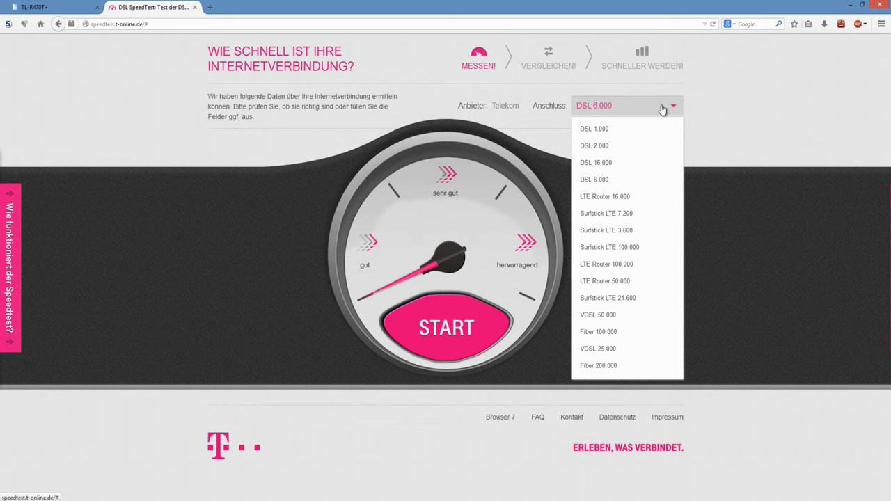
pyautogui.click(778, 130)
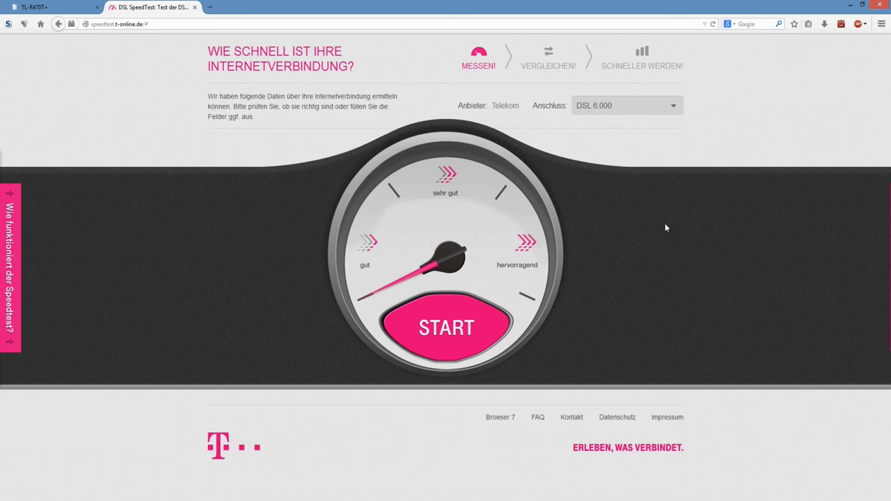
pyautogui.click(446, 327)
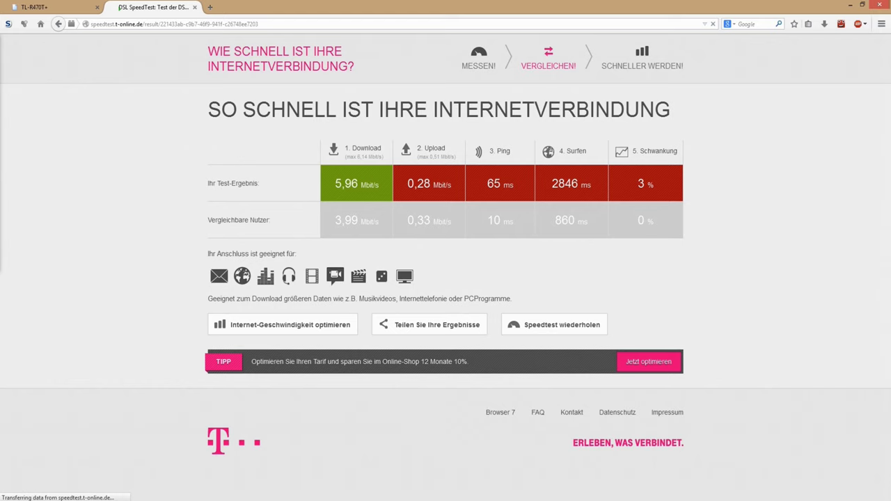
# Return to the router's web interface and open the Policy Routing rules of Load Balance.
pyautogui.click(35, 7)
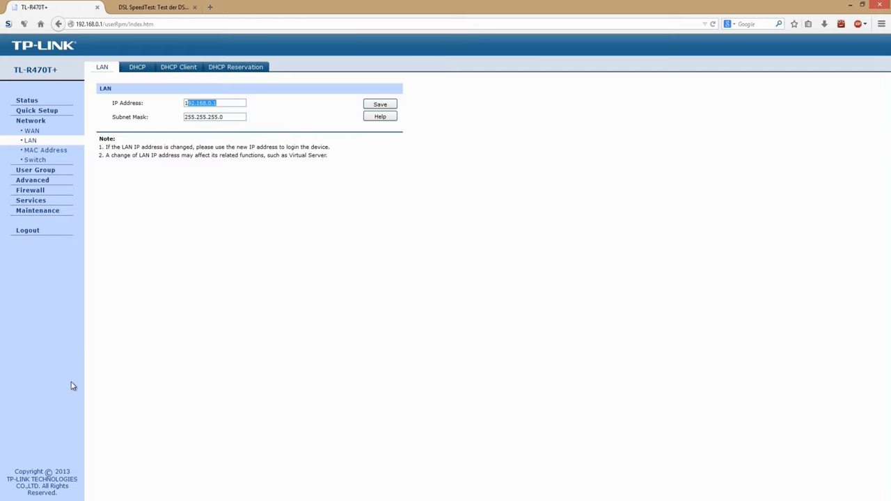
pyautogui.click(44, 181)
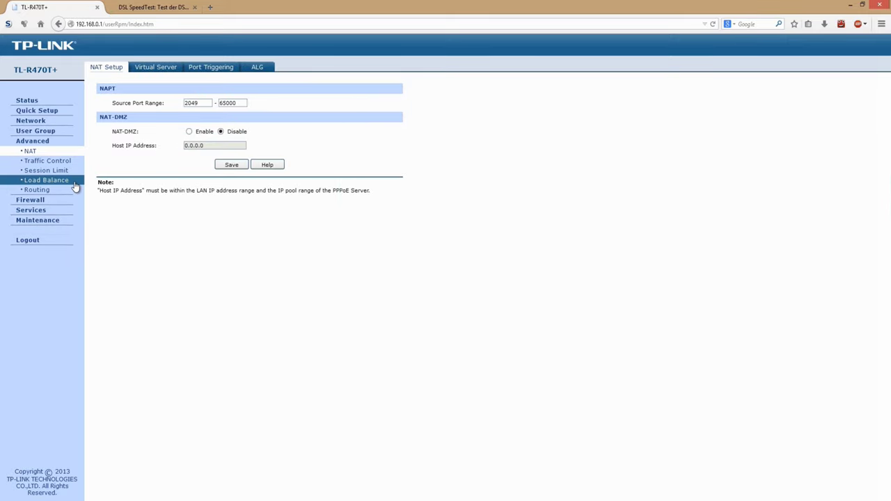
pyautogui.click(69, 182)
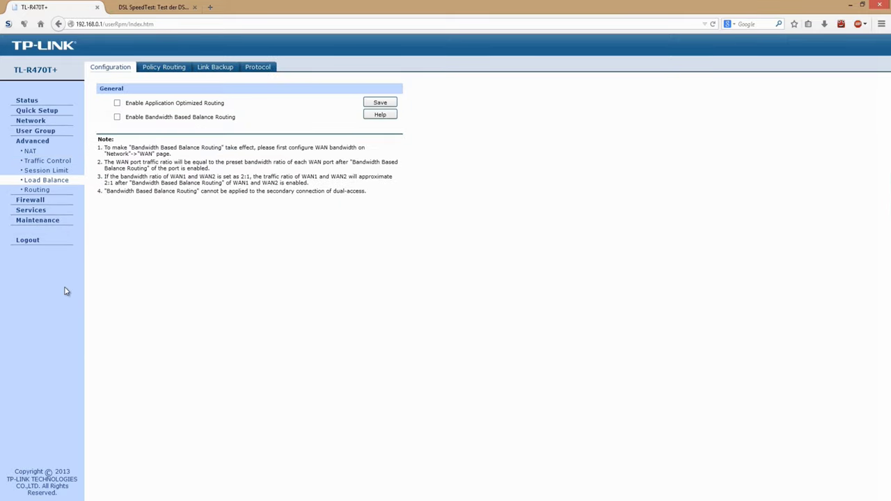
pyautogui.click(183, 70)
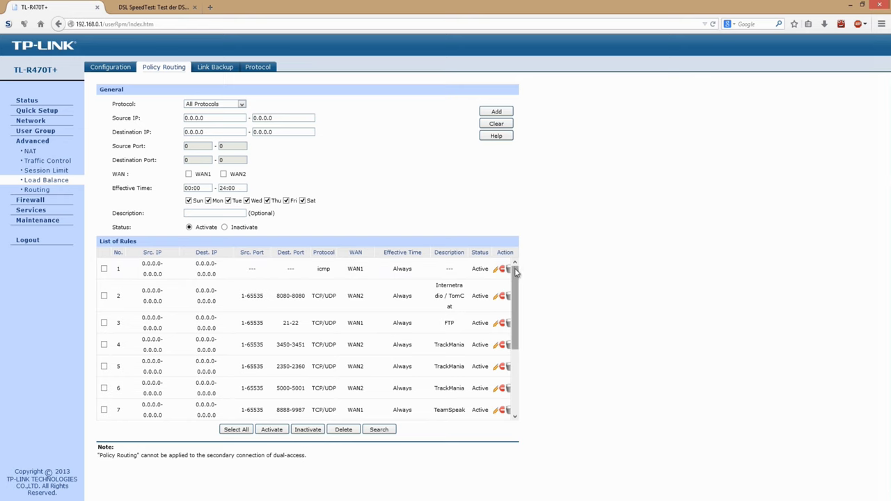
# Examine the destination port ranges of the HTTPS and HTTP rules in the policy routing list.
pyautogui.moveTo(516, 270); pyautogui.dragTo(517, 334)
pyautogui.moveTo(240, 324); pyautogui.dragTo(310, 327)
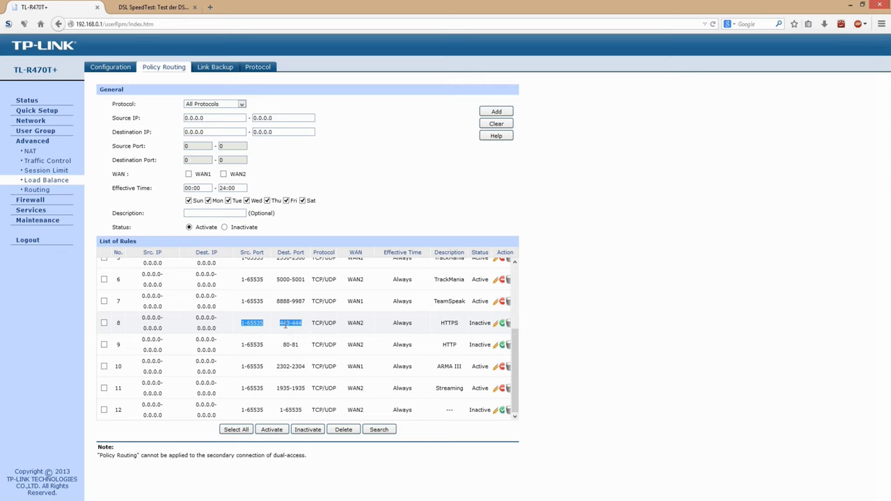
pyautogui.click(281, 320)
pyautogui.moveTo(280, 323); pyautogui.dragTo(295, 345)
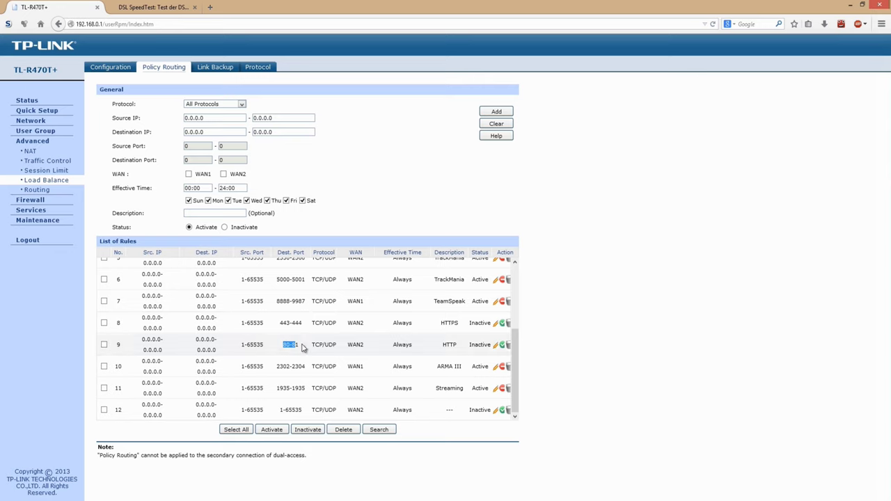
pyautogui.click(280, 323)
pyautogui.moveTo(281, 323); pyautogui.dragTo(303, 325)
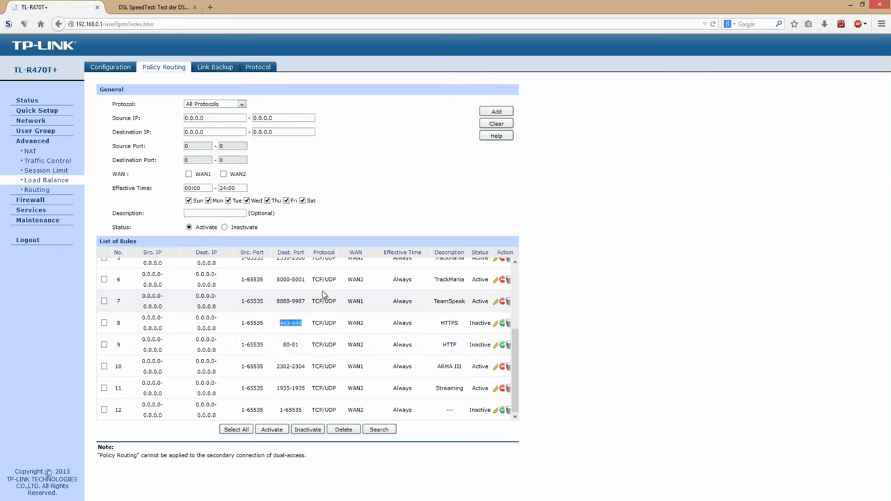
pyautogui.scroll(3, 314, 327)
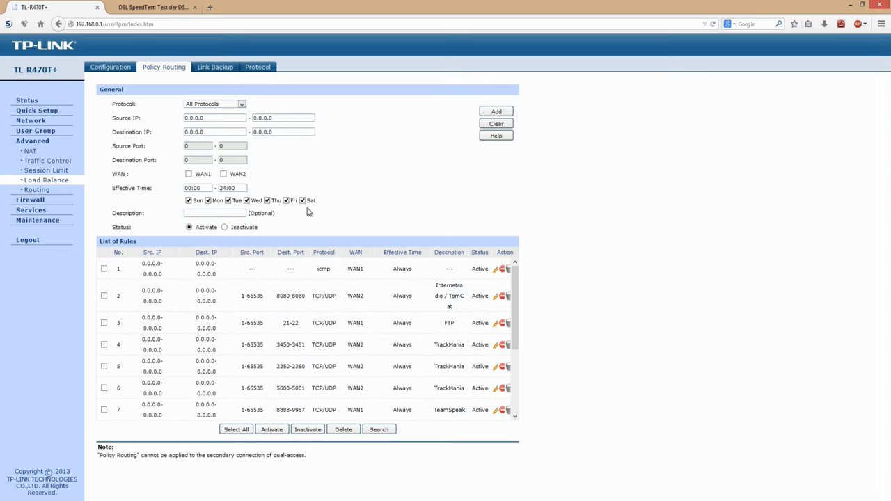
# Set the new policy routing rule's protocol to TCP/UDP and review its source IP and source port fields.
pyautogui.click(241, 104)
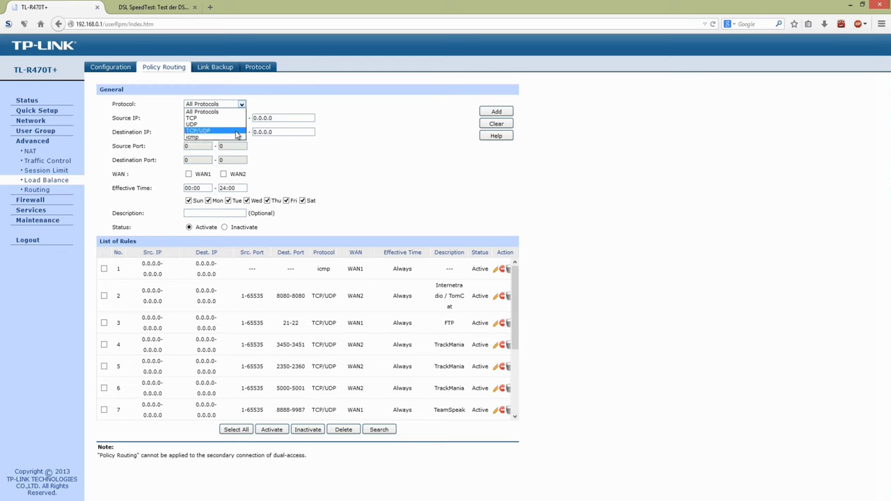
pyautogui.click(236, 133)
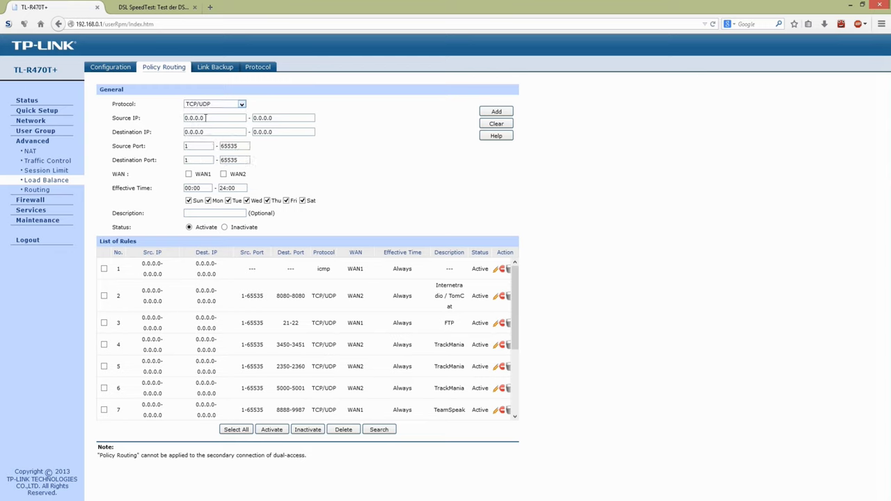
pyautogui.moveTo(215, 117); pyautogui.dragTo(131, 137)
pyautogui.doubleClick(221, 148)
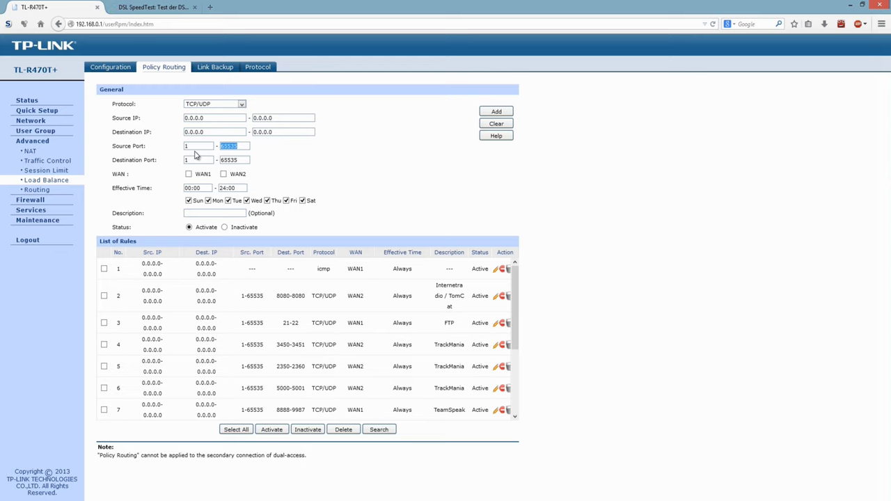
pyautogui.click(190, 146)
pyautogui.doubleClick(231, 146)
# Set the new rule's destination port range to 80-81 and assign it to WAN2 only.
pyautogui.doubleClick(200, 160)
pyautogui.write('80')
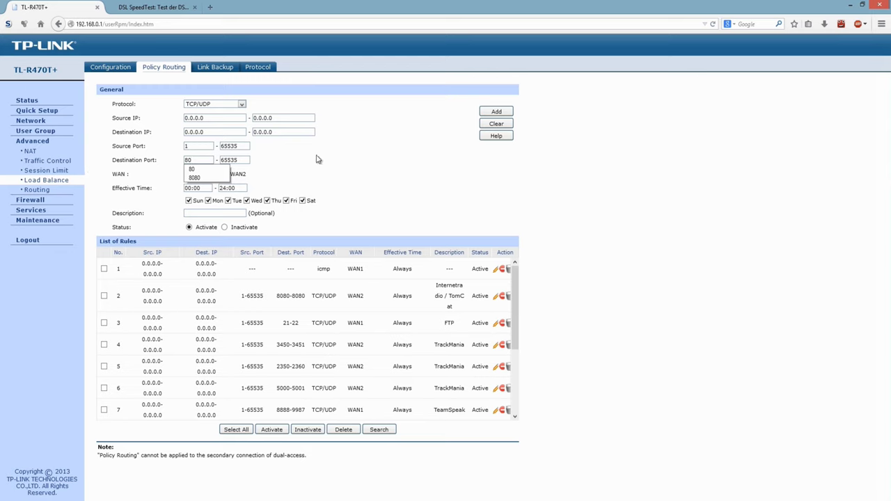
pyautogui.press('Tab')
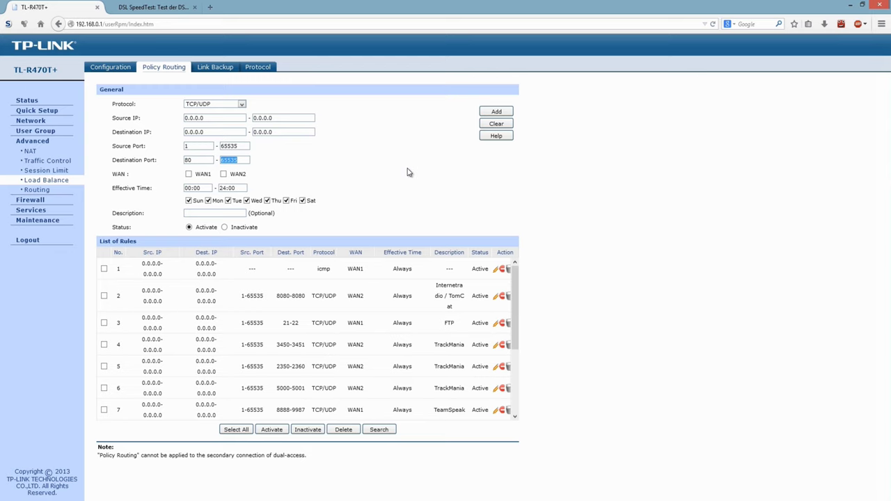
pyautogui.write('81')
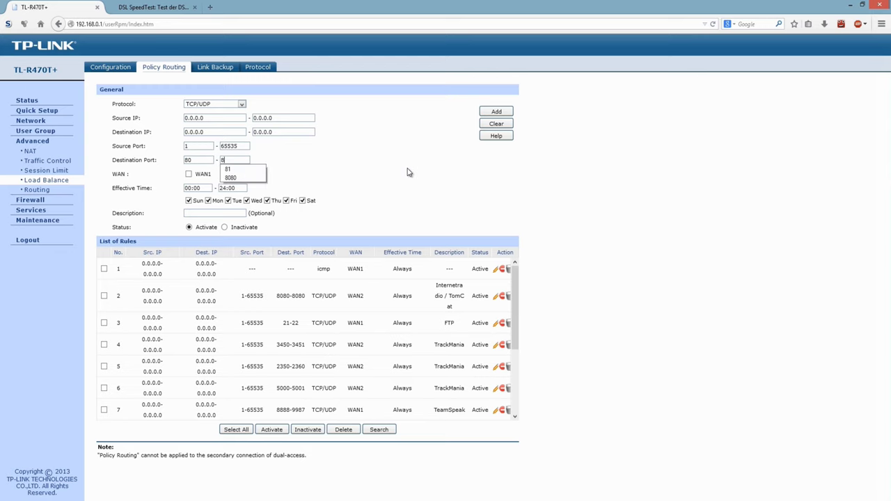
pyautogui.click(409, 173)
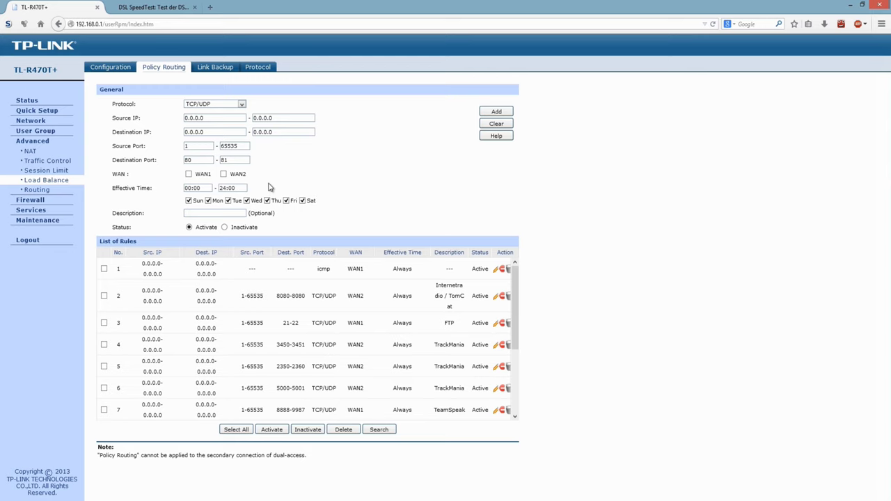
pyautogui.click(223, 174)
pyautogui.click(189, 174)
pyautogui.click(189, 175)
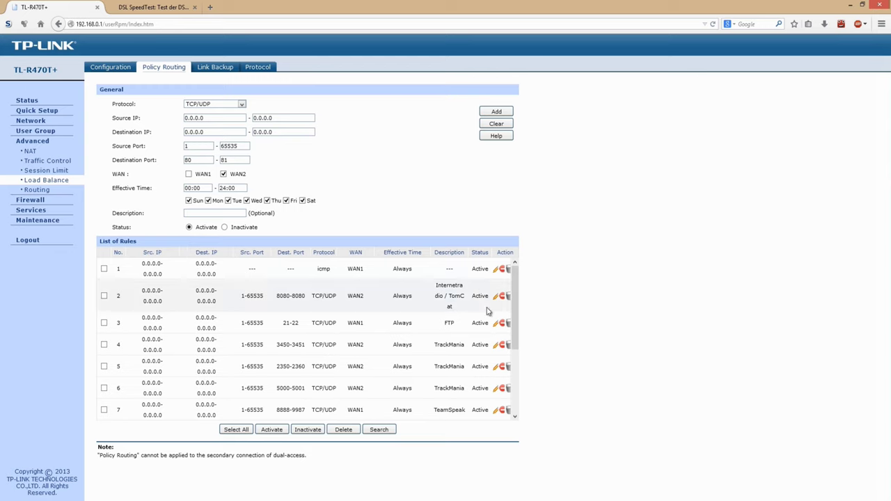
# Examine which WAN the ICMP, Internetradio / TomCat, FTP and TrackMania rules use in the list of rules.
pyautogui.scroll(-4, 301, 388)
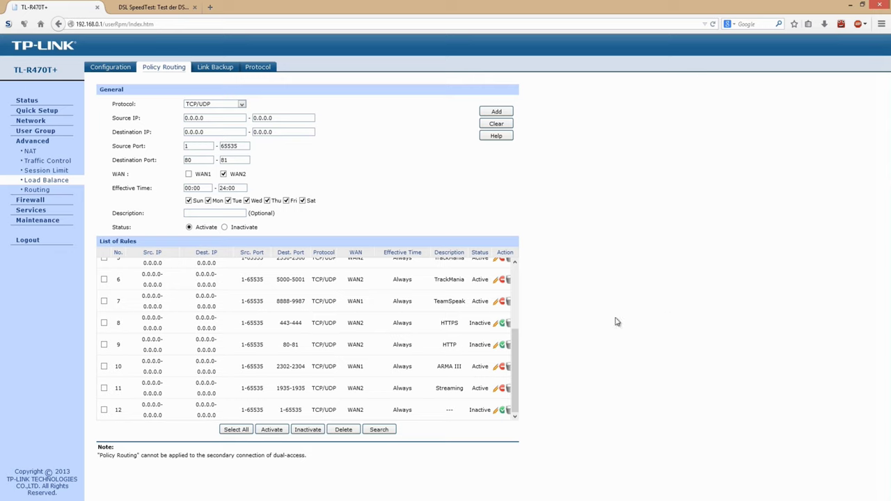
pyautogui.moveTo(516, 348); pyautogui.dragTo(529, 274)
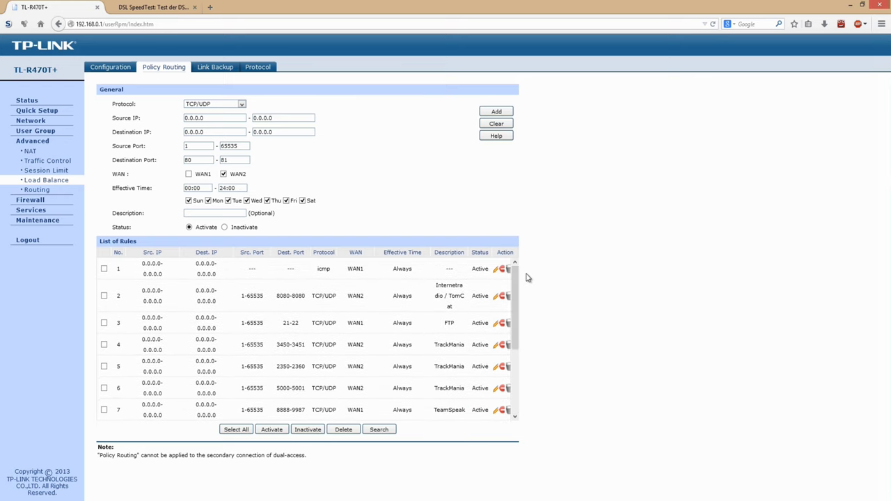
pyautogui.moveTo(335, 269); pyautogui.dragTo(366, 270)
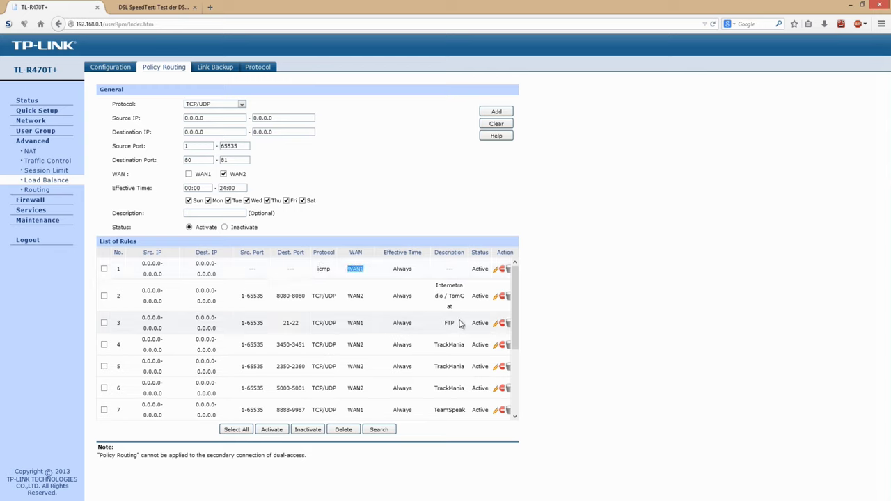
pyautogui.moveTo(347, 296); pyautogui.dragTo(369, 298)
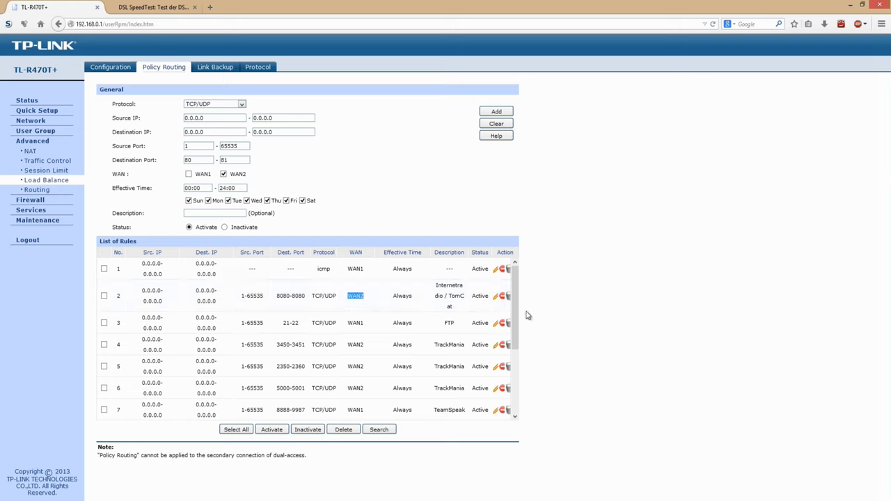
pyautogui.moveTo(515, 307); pyautogui.dragTo(513, 322)
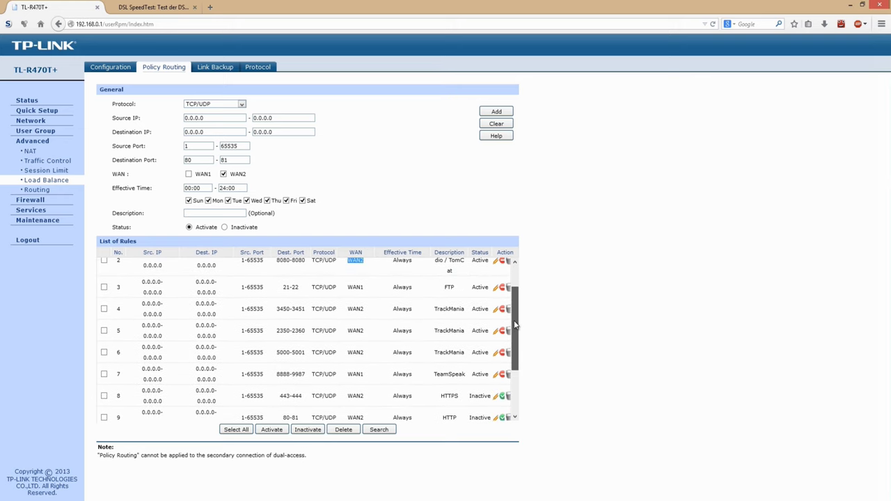
pyautogui.moveTo(348, 291); pyautogui.dragTo(418, 353)
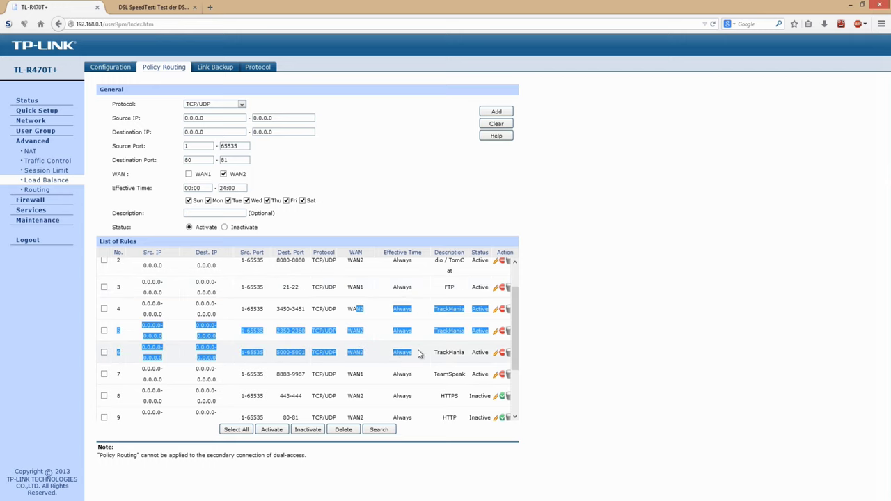
pyautogui.click(413, 353)
pyautogui.moveTo(363, 352); pyautogui.dragTo(352, 353)
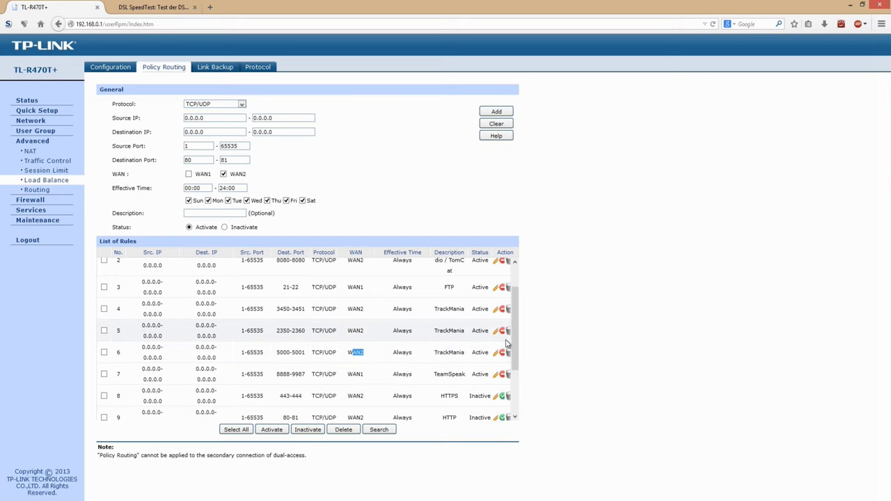
# Check the TeamSpeak rule's assigned WAN and its destination port range.
pyautogui.moveTo(512, 336); pyautogui.dragTo(511, 387)
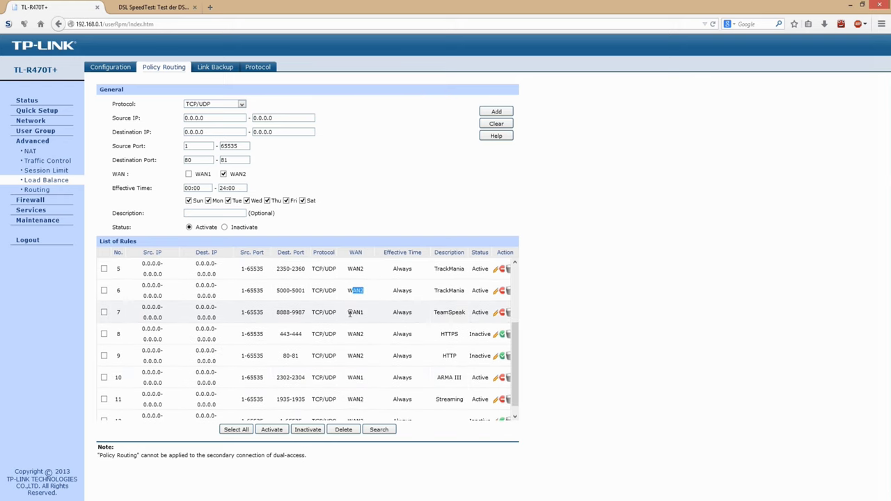
pyautogui.click(353, 314)
pyautogui.moveTo(353, 313); pyautogui.dragTo(365, 314)
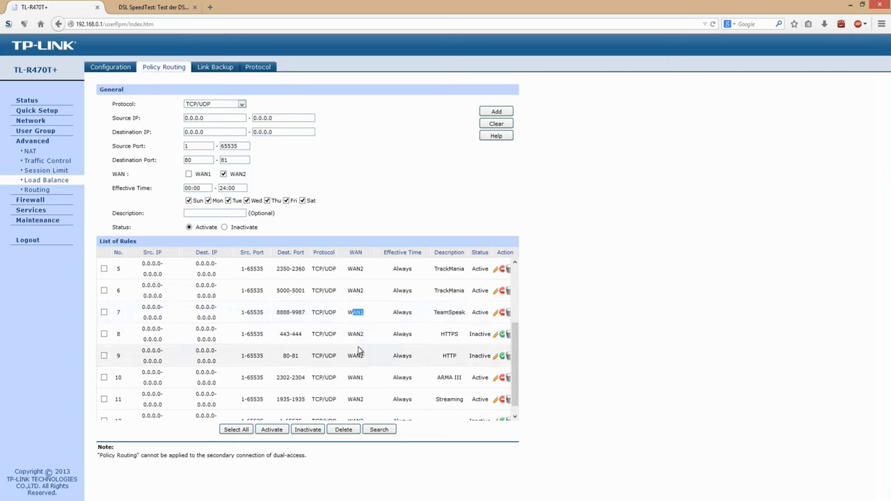
pyautogui.moveTo(277, 312); pyautogui.dragTo(307, 318)
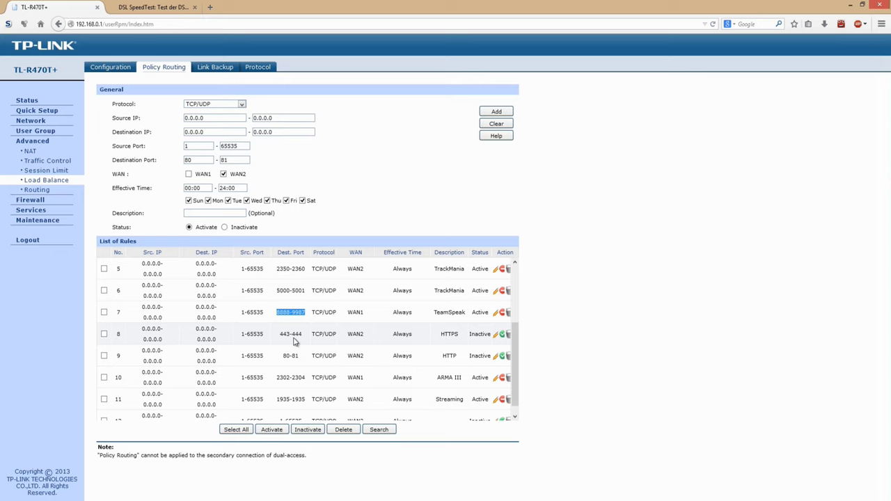
pyautogui.click(277, 316)
pyautogui.moveTo(277, 317)
pyautogui.mouseDown()
pyautogui.moveTo(303, 315)
pyautogui.moveTo(285, 315)
pyautogui.mouseUp()
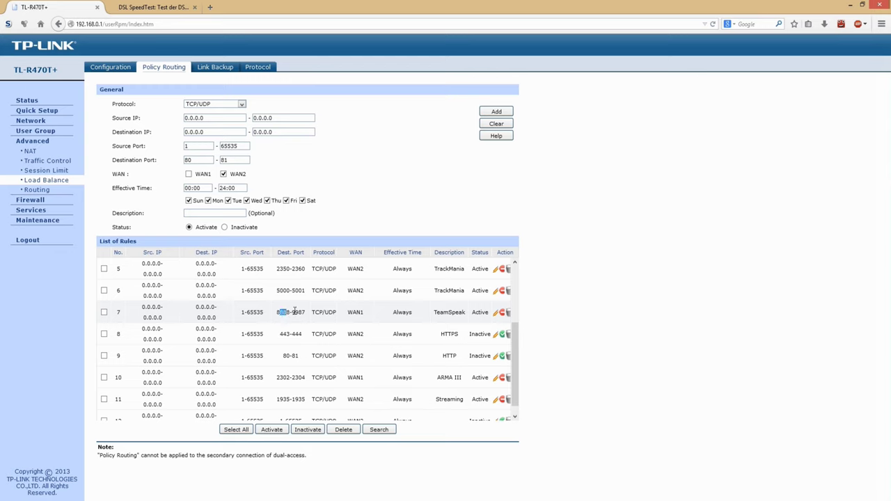
pyautogui.moveTo(293, 313); pyautogui.dragTo(304, 314)
pyautogui.click(304, 314)
pyautogui.moveTo(276, 313); pyautogui.dragTo(306, 314)
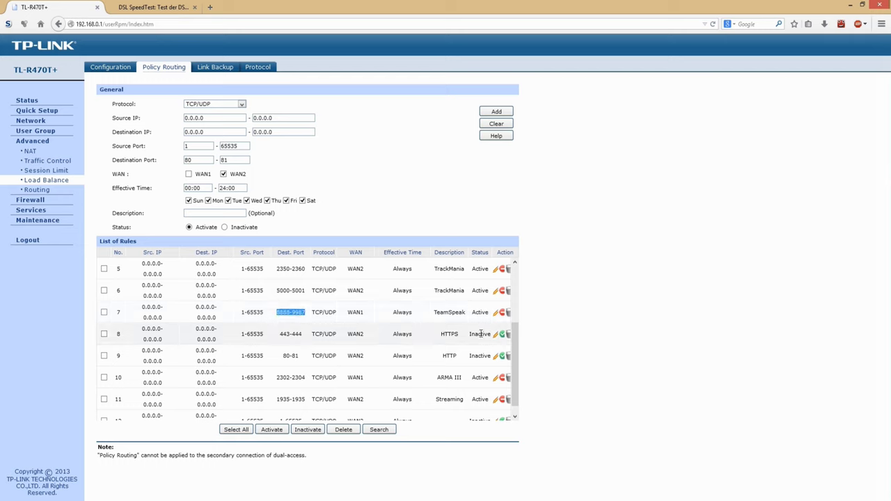
pyautogui.doubleClick(350, 313)
# Examine the destination ports and WAN assignments of the HTTPS, HTTP, ARMA III and Streaming rules.
pyautogui.scroll(-1, 517, 354)
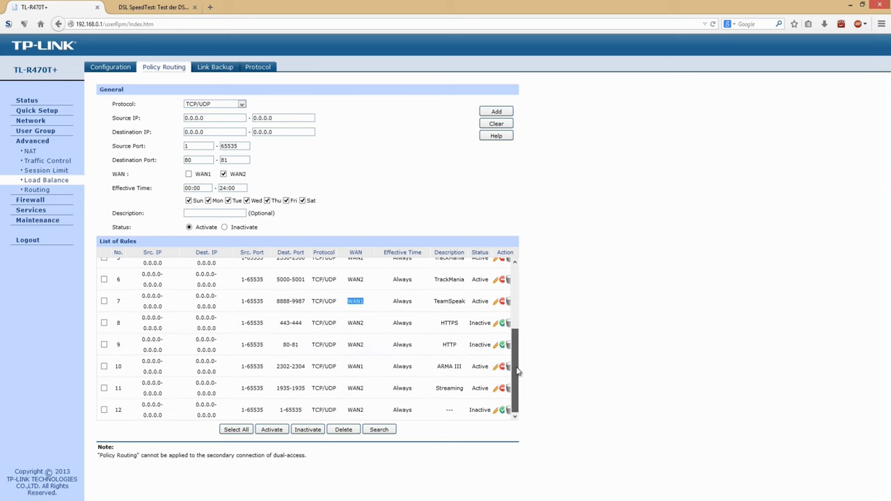
pyautogui.scroll(-1, 306, 327)
pyautogui.moveTo(299, 322); pyautogui.dragTo(408, 345)
pyautogui.click(388, 371)
pyautogui.moveTo(284, 366); pyautogui.dragTo(330, 369)
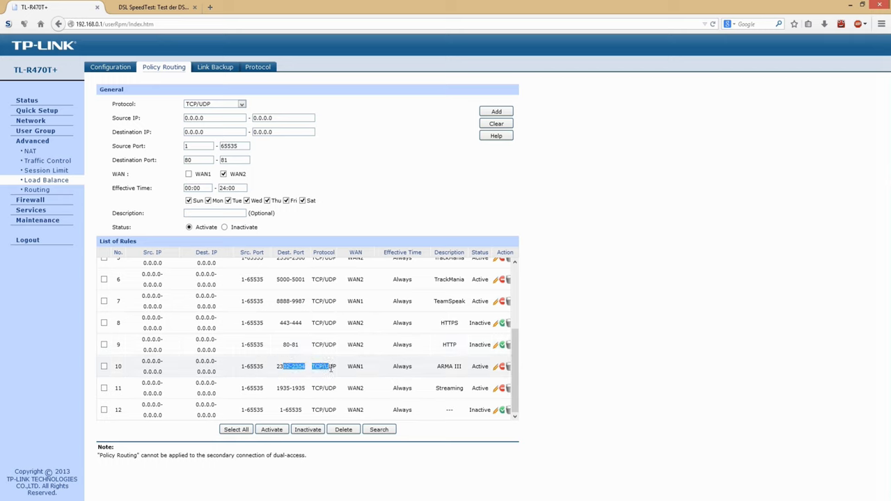
pyautogui.doubleClick(354, 367)
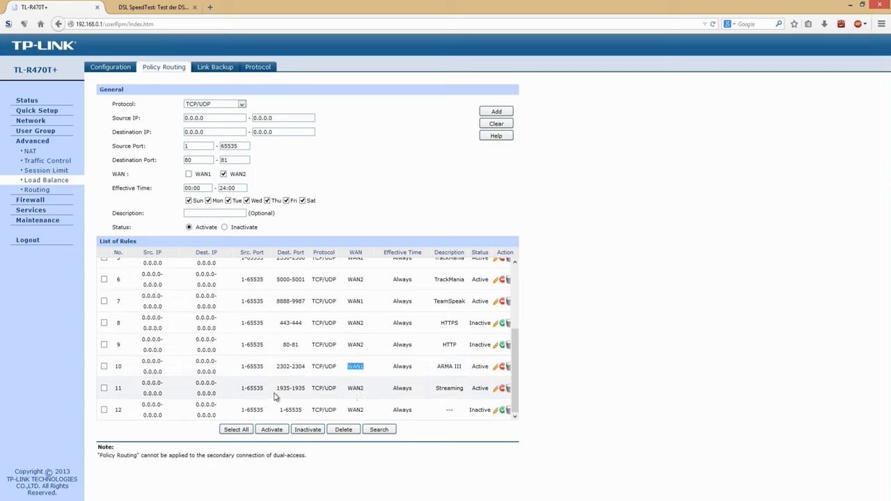
pyautogui.moveTo(277, 387); pyautogui.dragTo(306, 388)
pyautogui.doubleClick(362, 392)
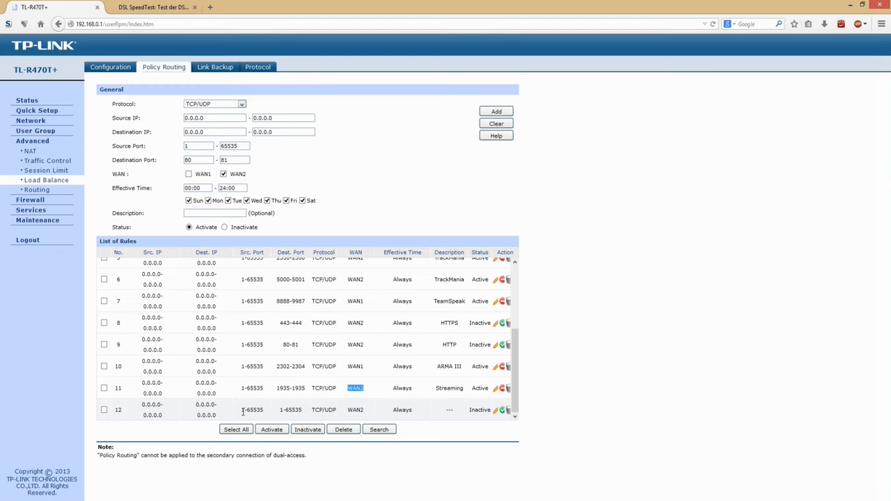
# Examine rule 12's source and destination port ranges and its WAN, comparing it with the rules above.
pyautogui.moveTo(242, 411); pyautogui.dragTo(251, 413)
pyautogui.click(248, 414)
pyautogui.moveTo(278, 411); pyautogui.dragTo(292, 412)
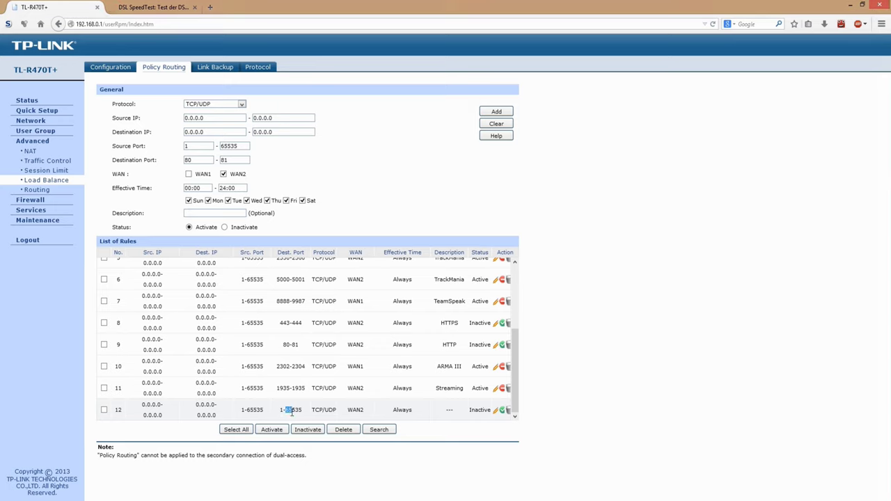
pyautogui.moveTo(347, 410); pyautogui.dragTo(362, 409)
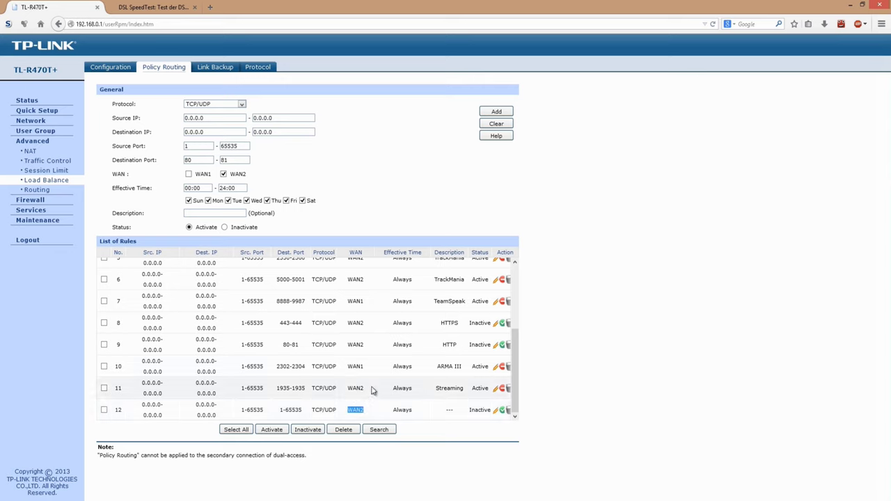
pyautogui.moveTo(365, 387); pyautogui.dragTo(289, 320)
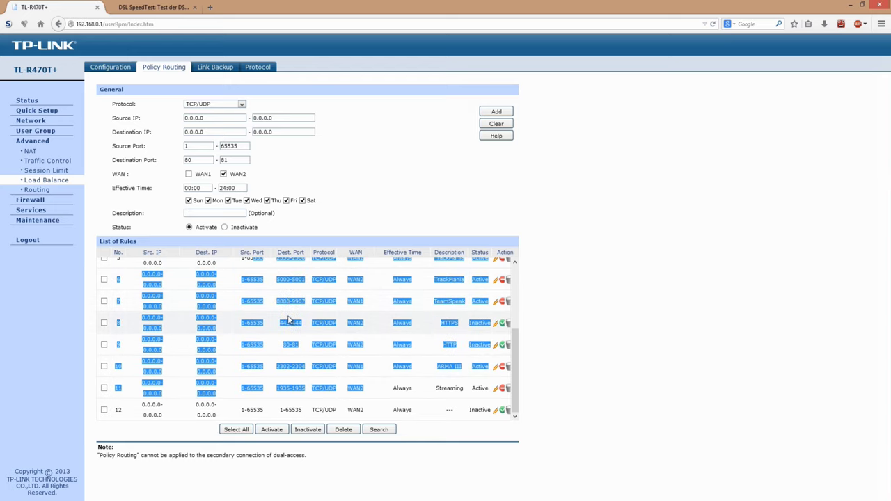
pyautogui.doubleClick(351, 410)
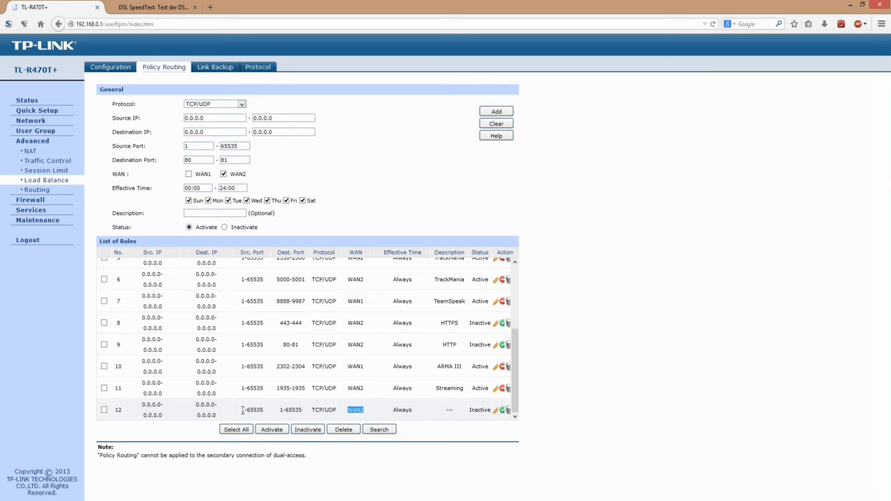
pyautogui.moveTo(240, 415); pyautogui.dragTo(352, 412)
pyautogui.doubleClick(355, 410)
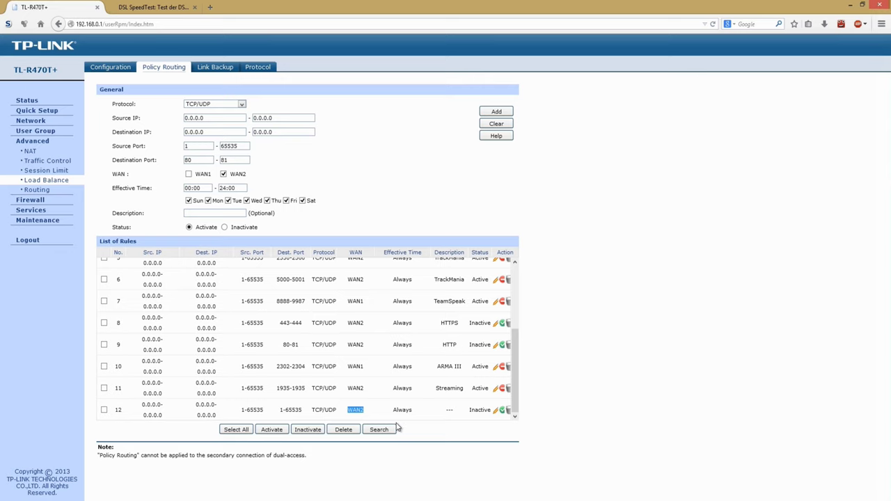
# Activate the HTTPS rule, the HTTP rule and rule 12 in the policy routing list.
pyautogui.click(502, 326)
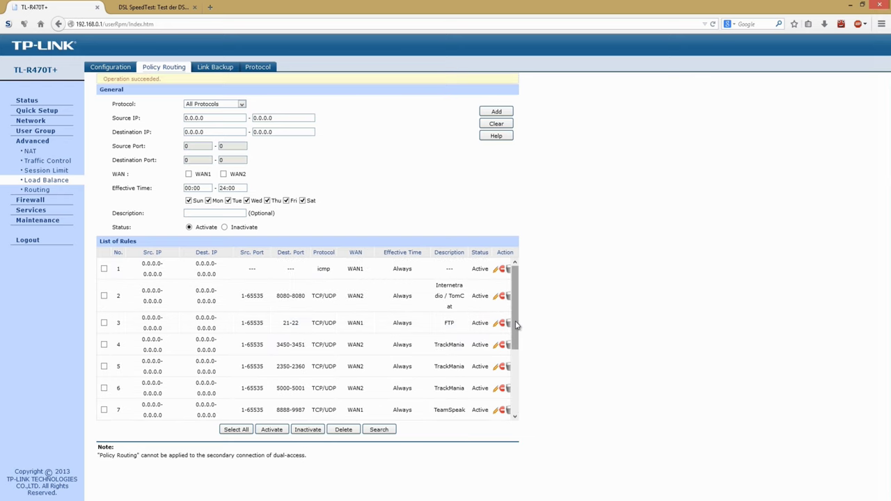
pyautogui.moveTo(515, 348); pyautogui.dragTo(516, 413)
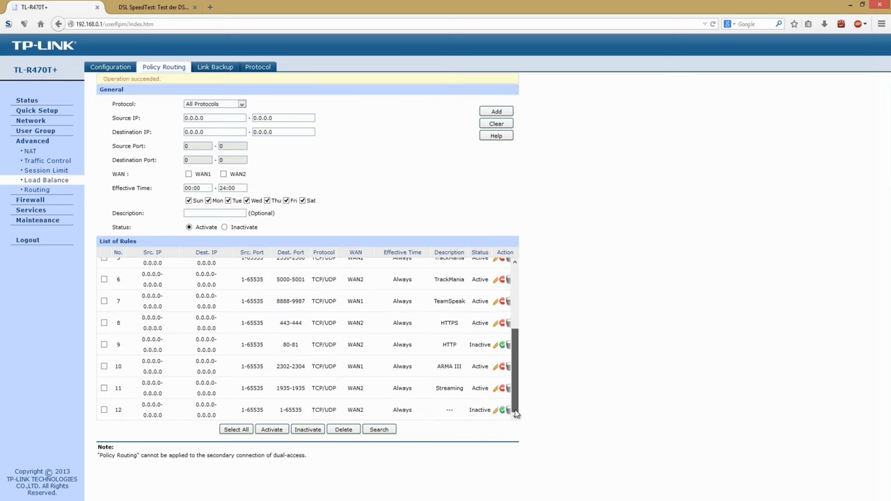
pyautogui.click(501, 345)
pyautogui.moveTo(513, 305); pyautogui.dragTo(514, 373)
pyautogui.click(501, 411)
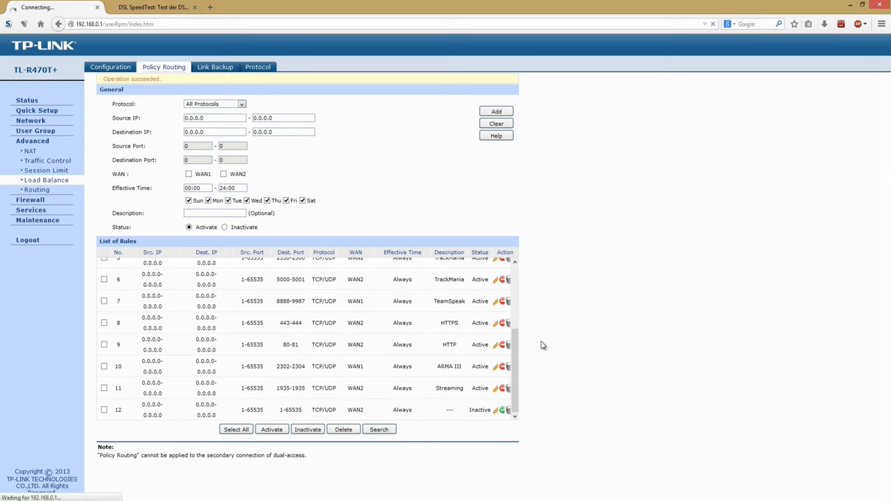
# Check the destination port ranges of the HTTP rule and rule 12.
pyautogui.moveTo(514, 341); pyautogui.dragTo(517, 427)
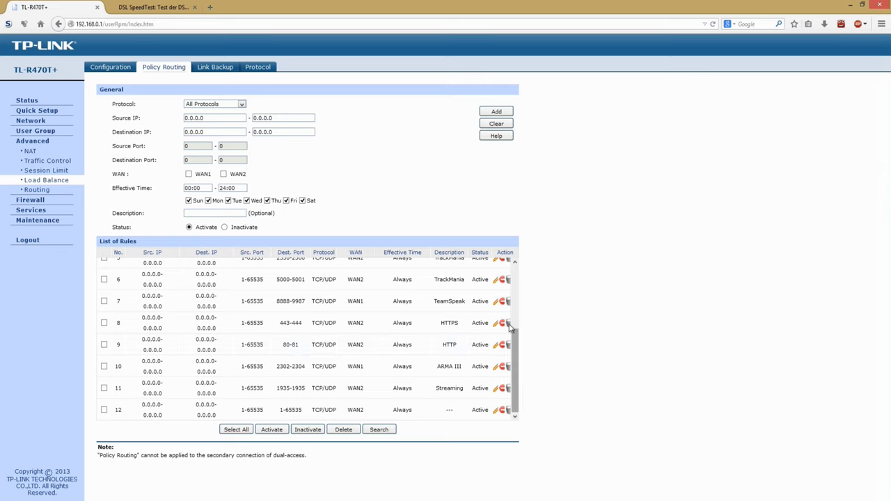
pyautogui.moveTo(281, 323); pyautogui.dragTo(307, 347)
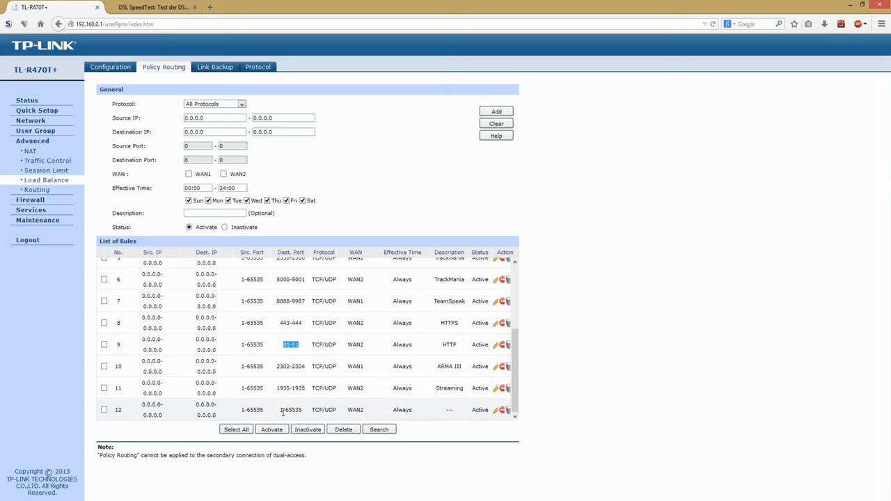
pyautogui.moveTo(280, 410); pyautogui.dragTo(304, 412)
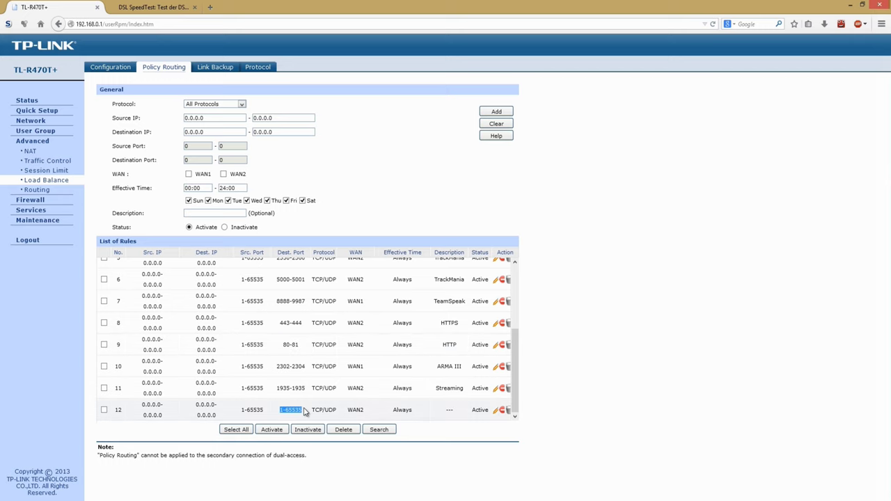